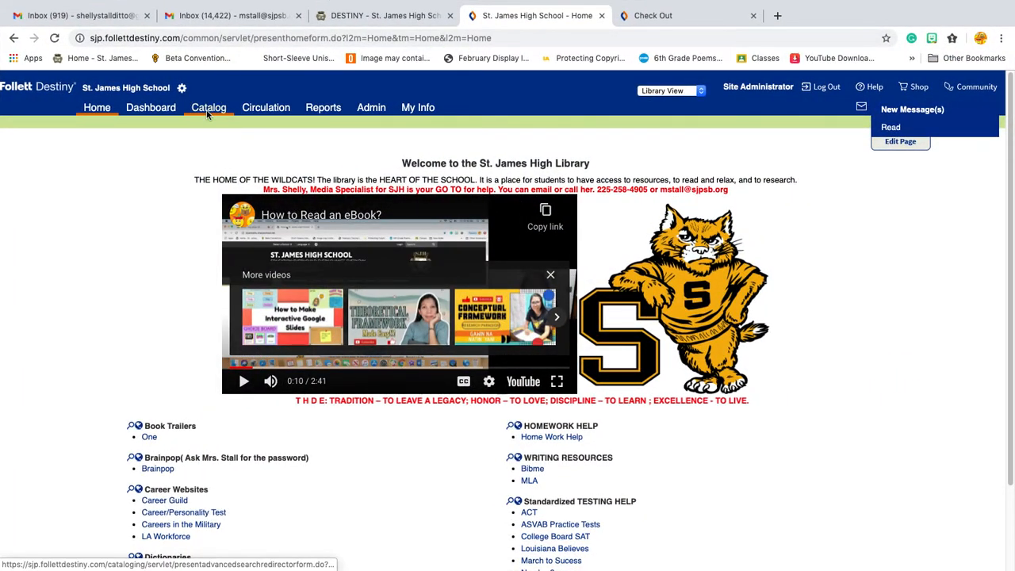
# Open the catalog's resource lists and start adding a new list.
pyautogui.click(207, 113)
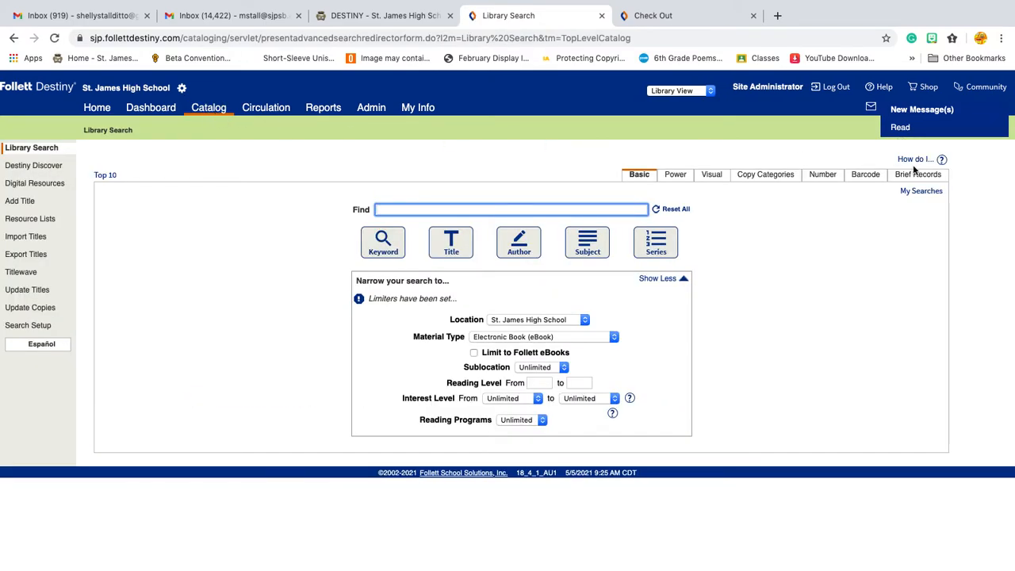
pyautogui.click(34, 226)
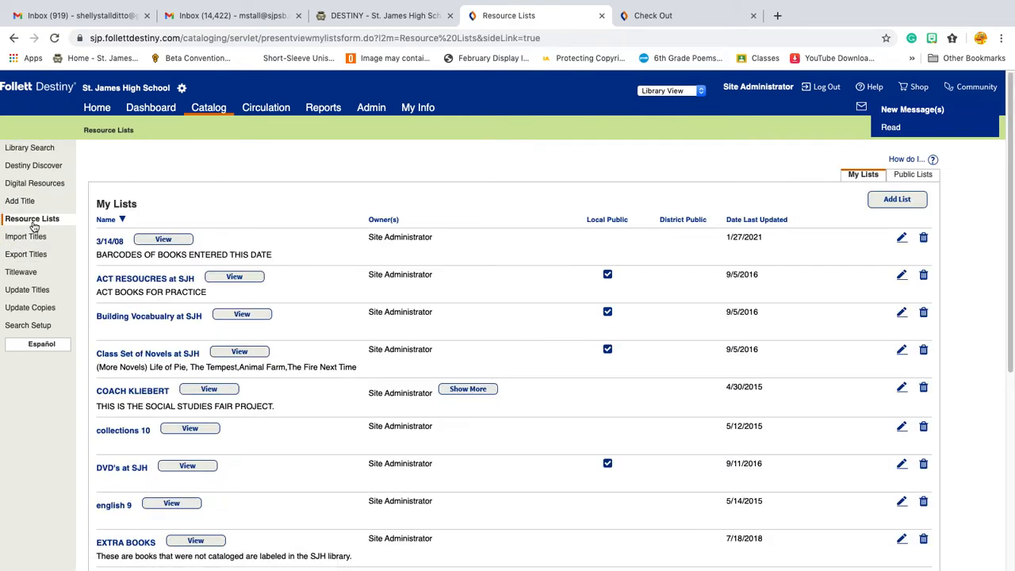
pyautogui.scroll(-5, 278, 316)
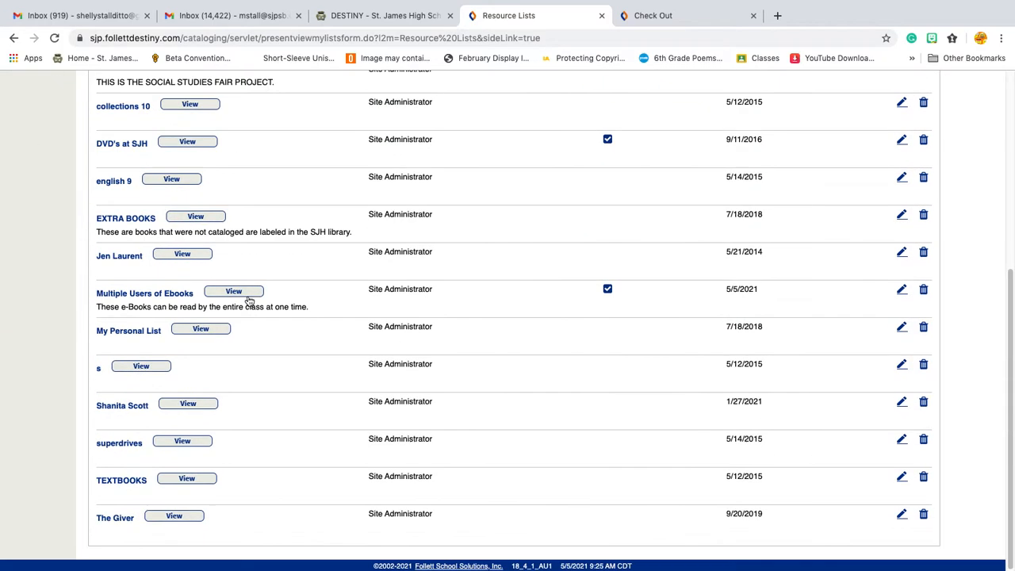
pyautogui.scroll(5, 349, 279)
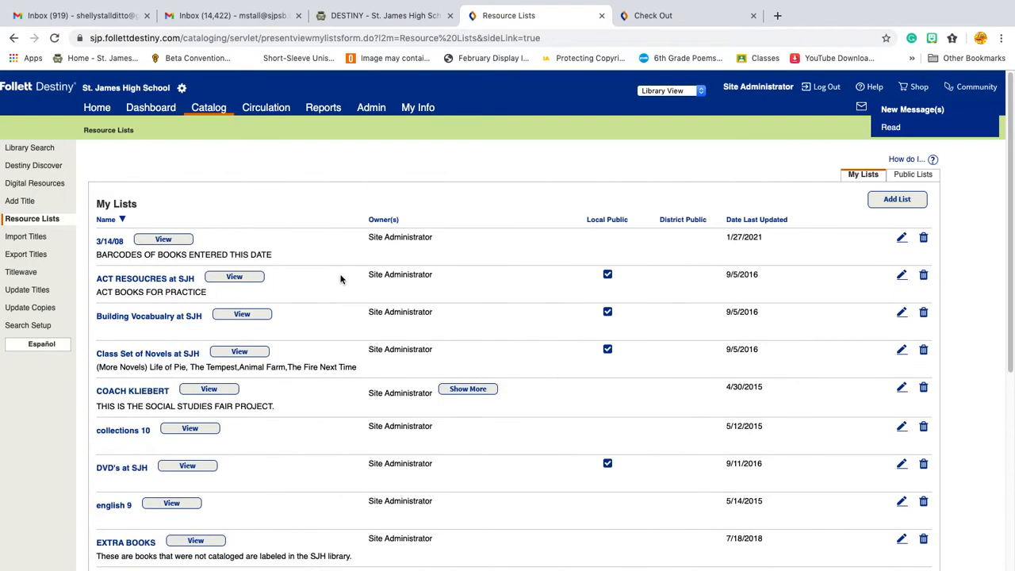
pyautogui.click(896, 205)
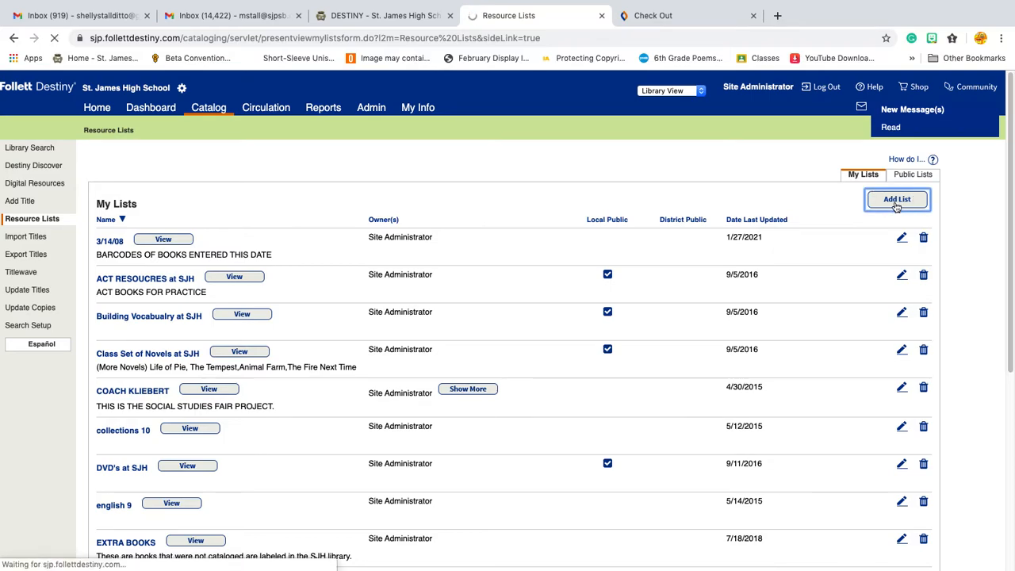
# Name the new list "Multiple Copies of e-Books", correcting the spelling of the first word.
pyautogui.click(226, 205)
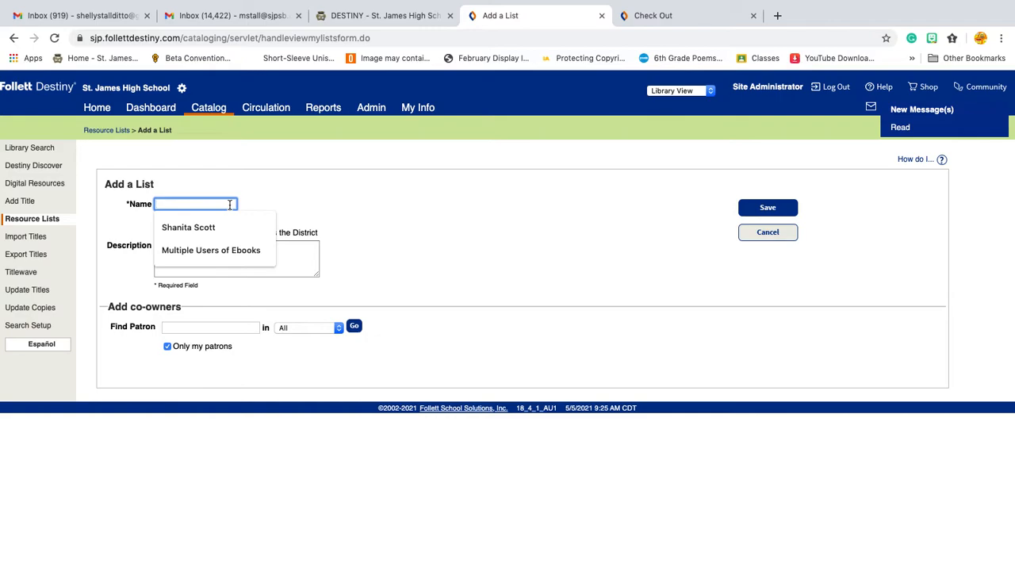
pyautogui.write('Mutiple Copies of')
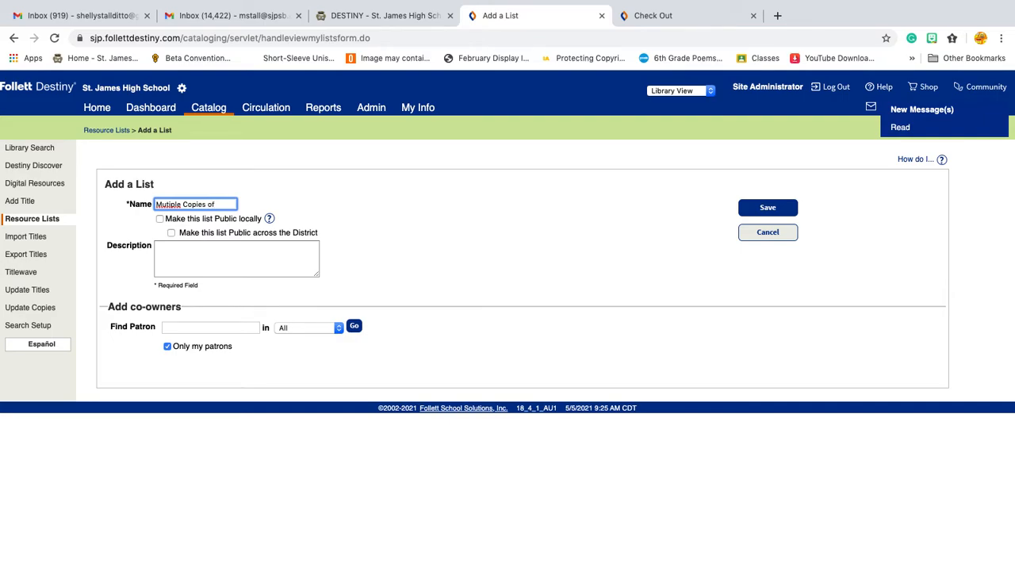
pyautogui.write(' EBooks')
pyautogui.click(216, 204)
pyautogui.press('BackSpace')
pyautogui.write('e-Boo')
pyautogui.rightClick(161, 205)
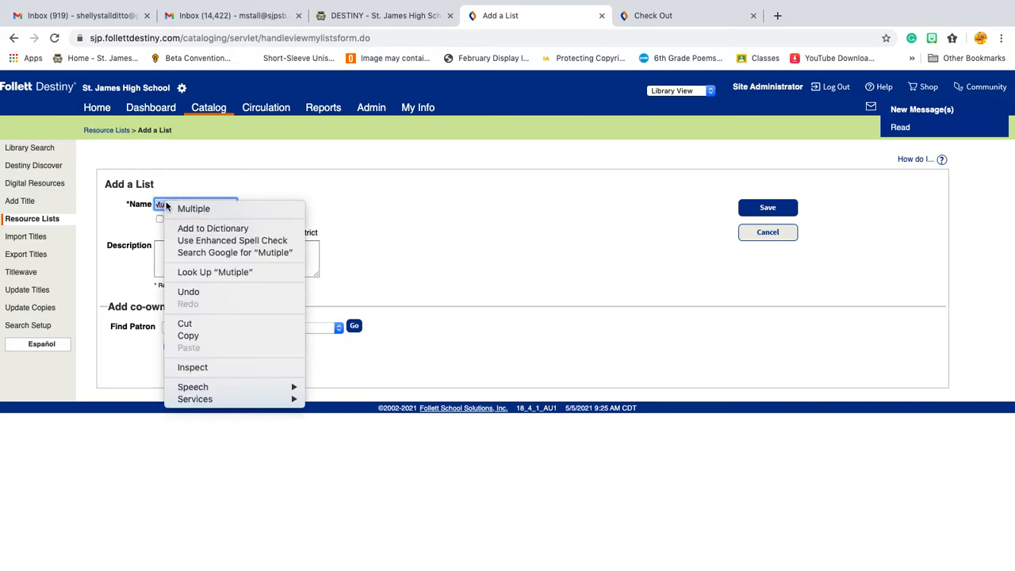
pyautogui.click(177, 208)
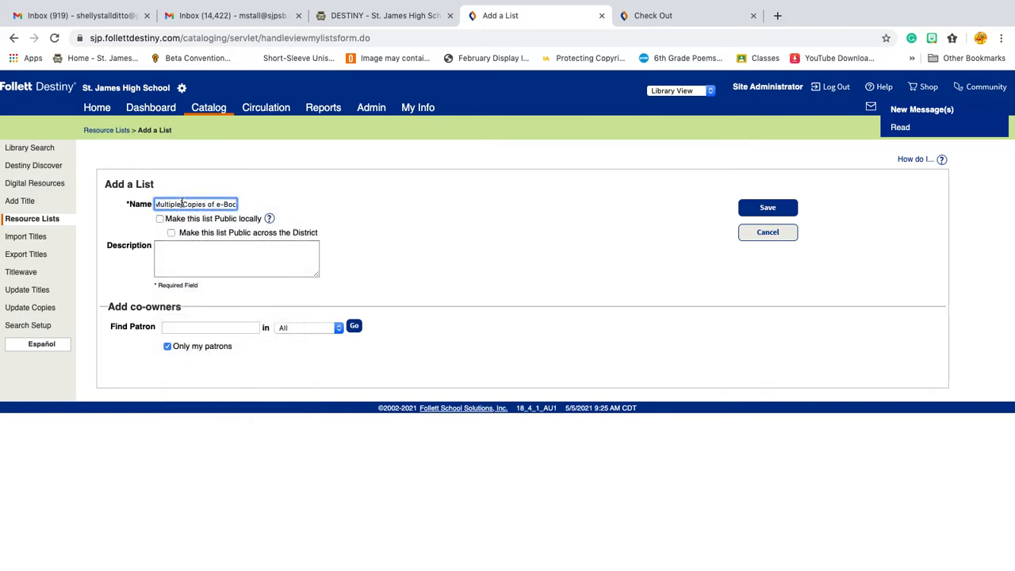
# Enter the list description "There are 26 copies of the Giver." with "There are unlimited copies of the Call of the Wild." on a second line.
pyautogui.click(207, 253)
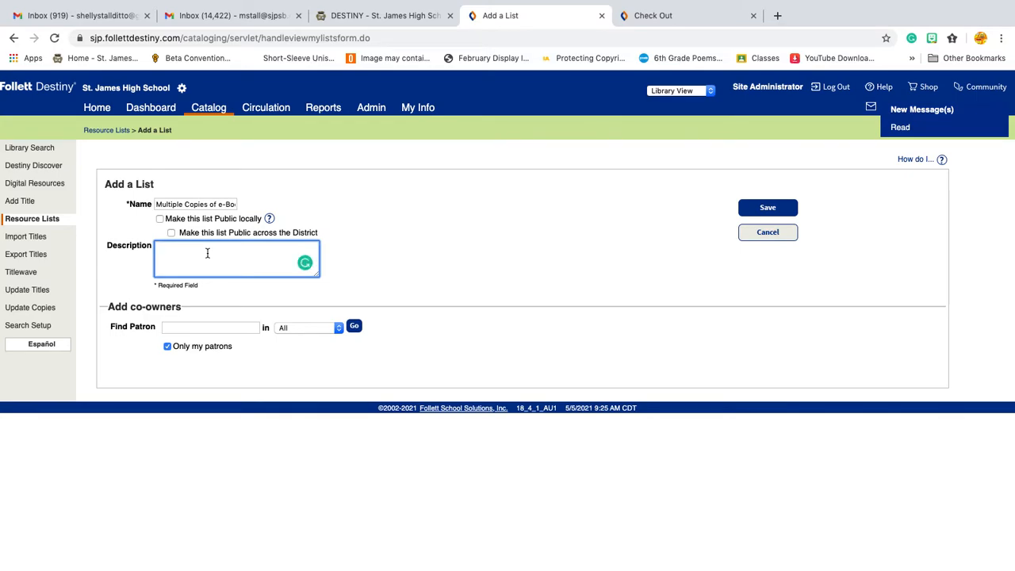
pyautogui.write('There are 26 copies of the Giver.')
pyautogui.press('Return')
pyautogui.write('There are unlimited copies')
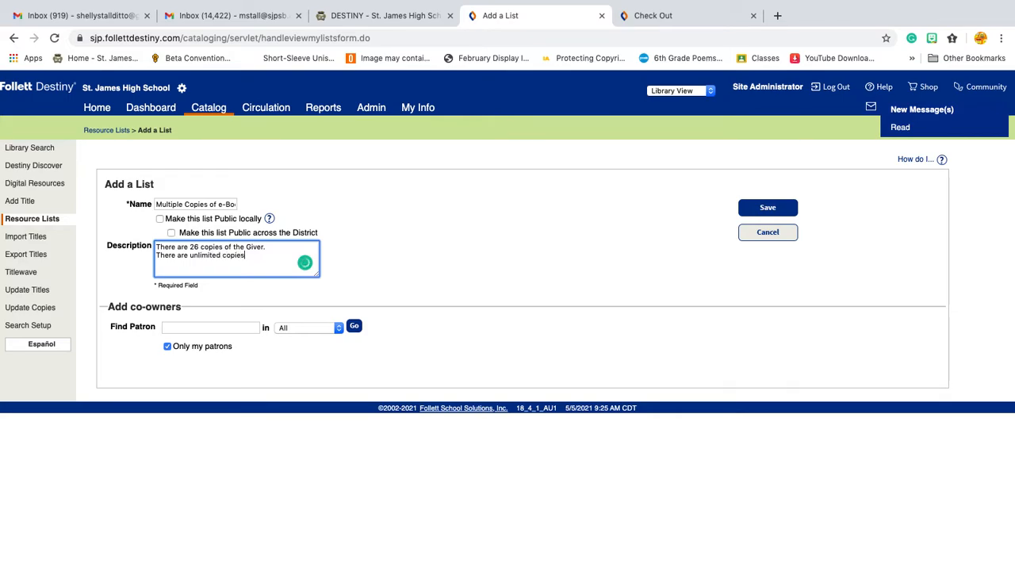
pyautogui.write(' of the Call of the Wild.')
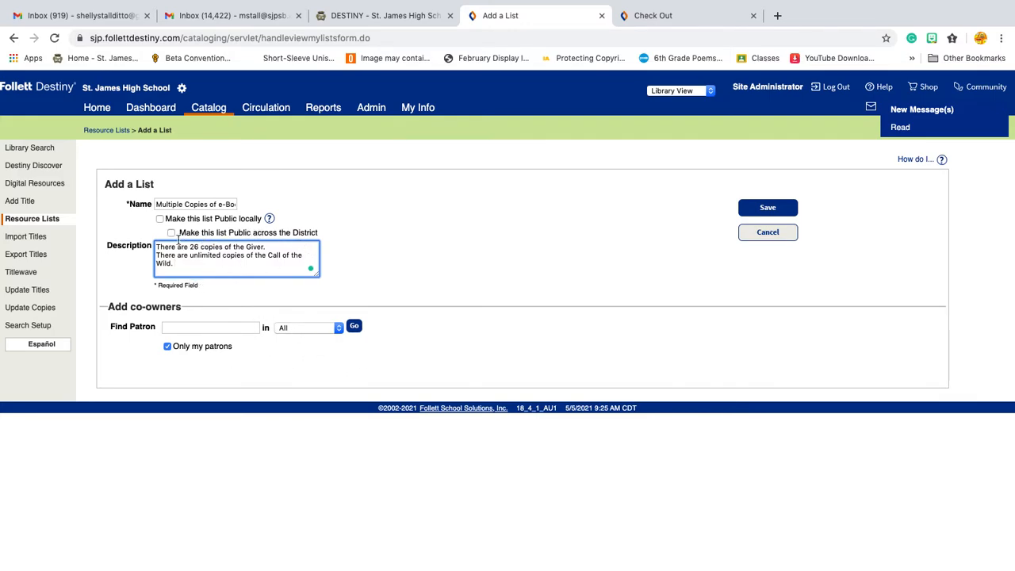
# Make the new list public locally, save it, and review it among the saved resource lists.
pyautogui.click(160, 222)
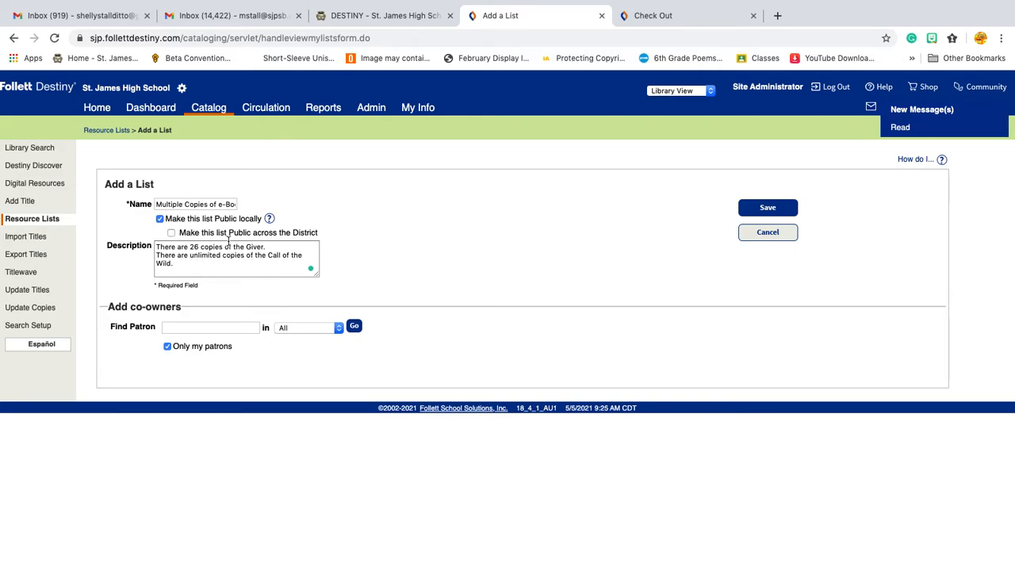
pyautogui.click(753, 210)
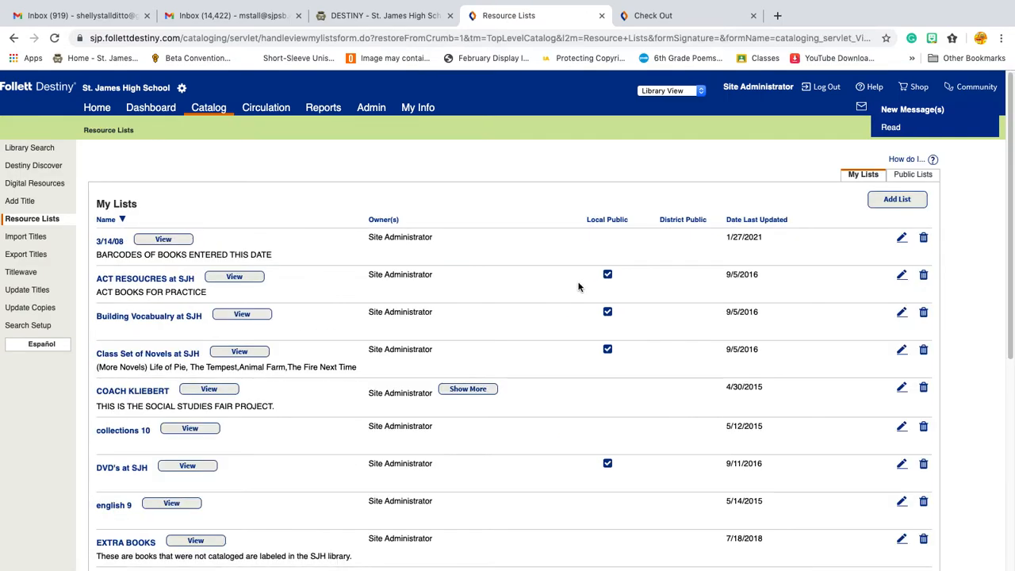
pyautogui.scroll(-3, 422, 360)
pyautogui.scroll(-2, 422, 361)
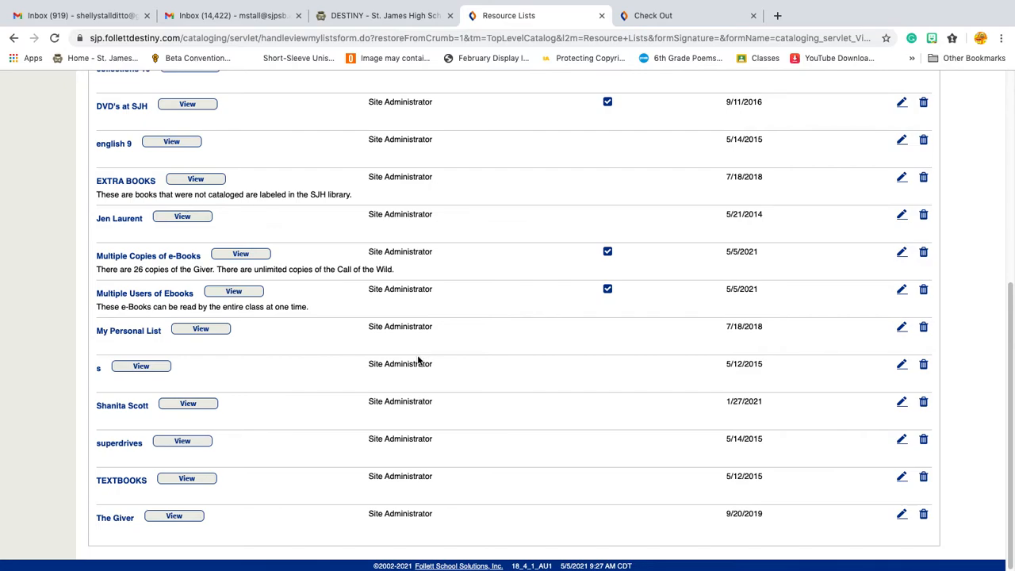
pyautogui.scroll(2, 417, 356)
pyautogui.scroll(-2, 417, 355)
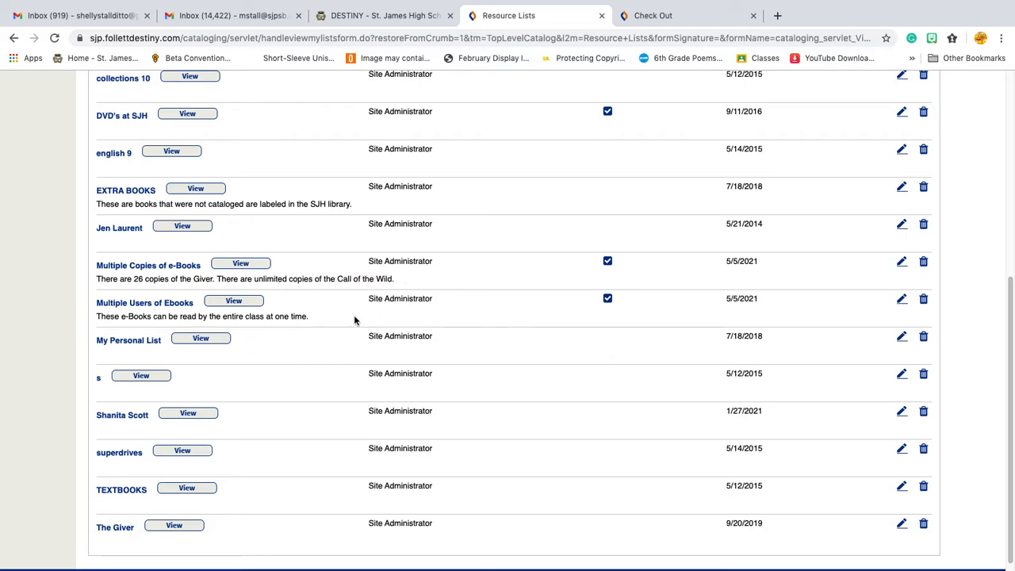
pyautogui.scroll(5, 354, 319)
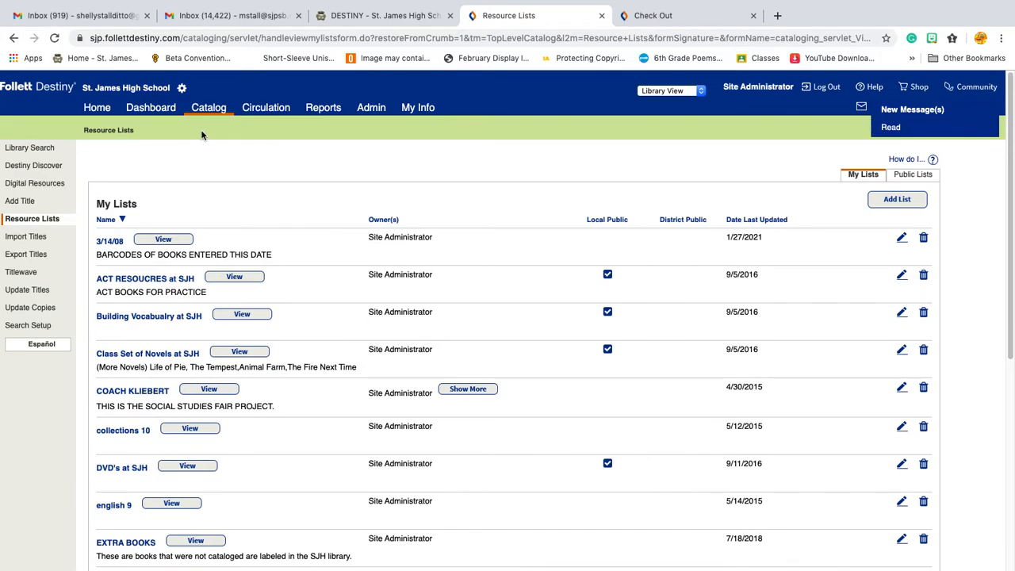
# Search the library catalog for the electronic book "Call of the Wild" at St. James High School.
pyautogui.click(29, 148)
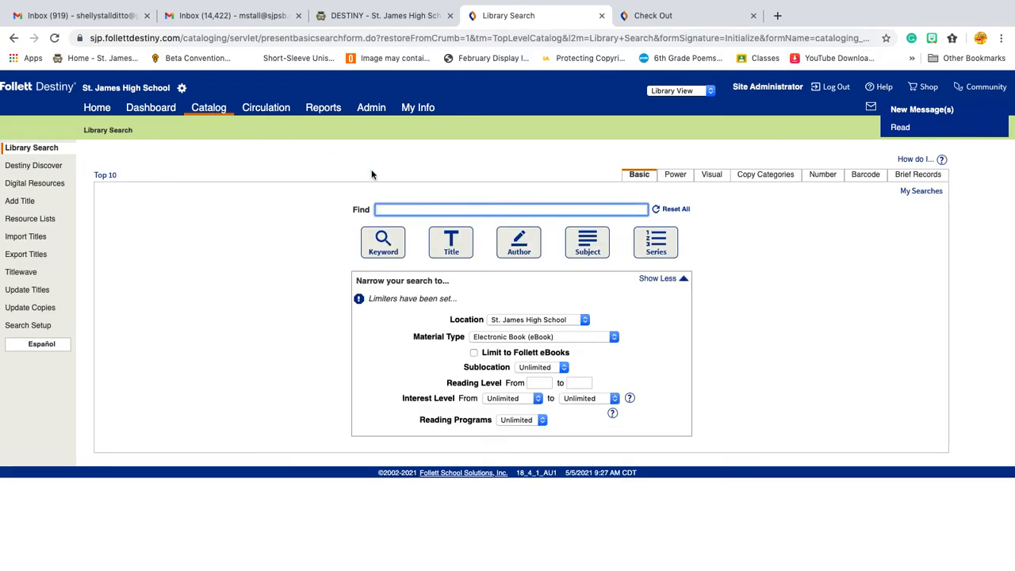
pyautogui.click(448, 210)
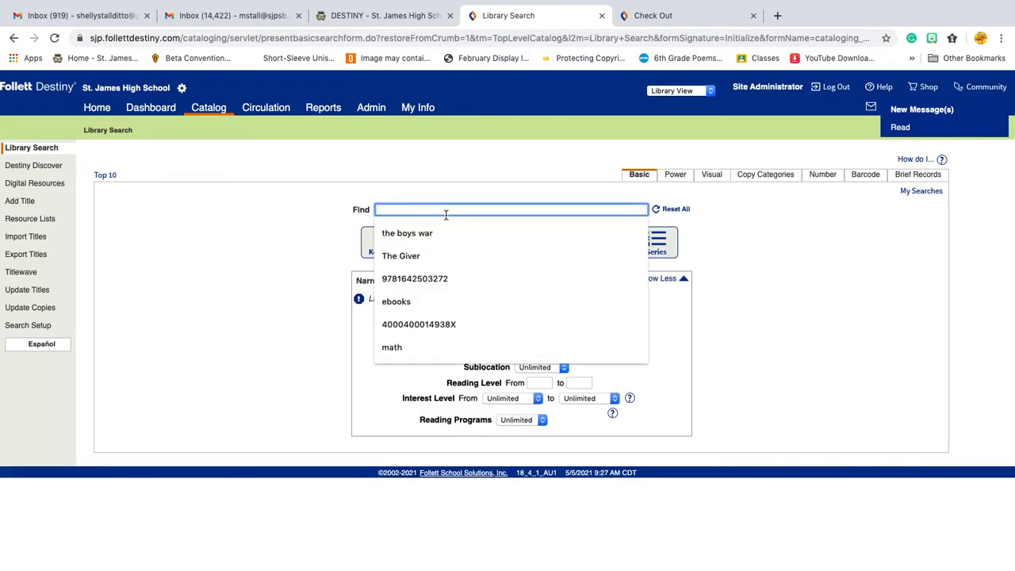
pyautogui.write('Call o')
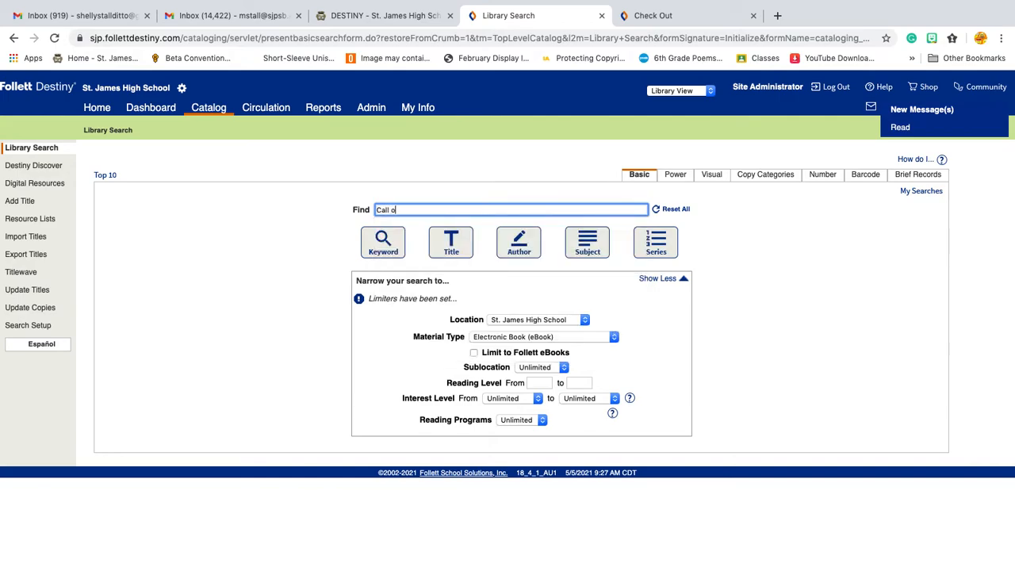
pyautogui.write('f the Wild')
pyautogui.press('Return')
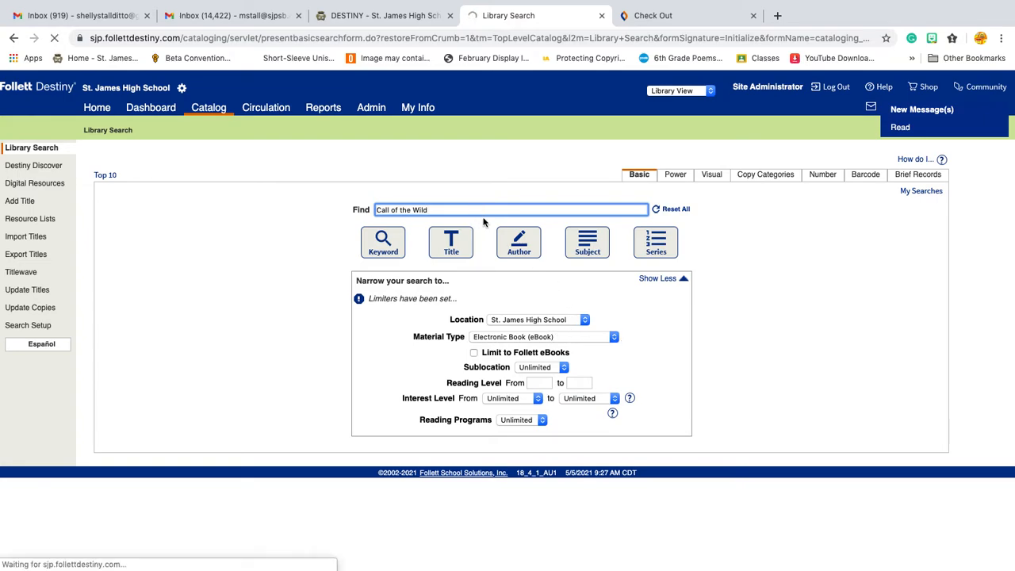
# Add the Timeless classics edition of The call of the wild (call number F FEI) to the Multiple Copies of e-Books list.
pyautogui.scroll(-2, 389, 363)
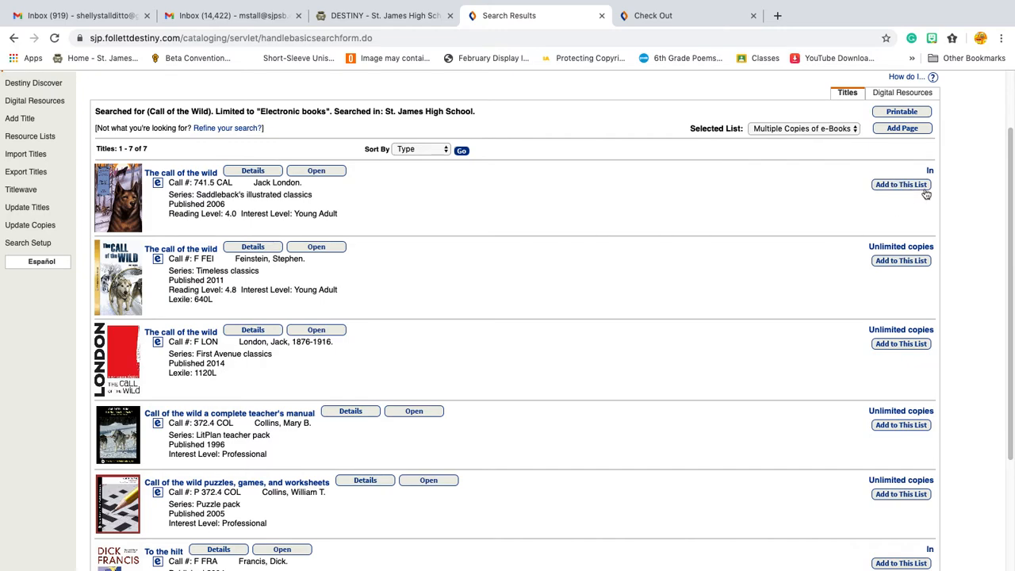
pyautogui.scroll(-1, 873, 262)
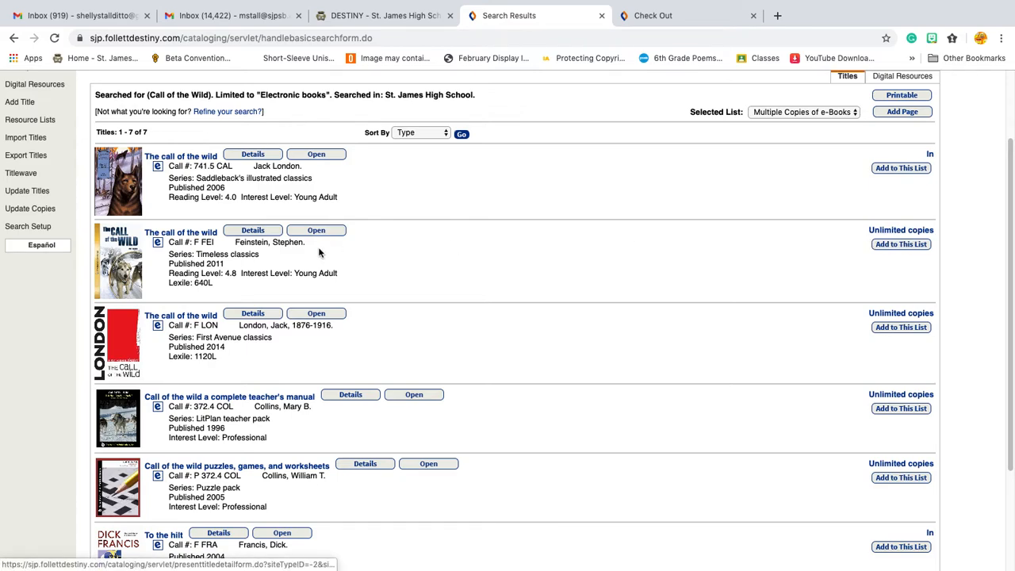
pyautogui.click(886, 248)
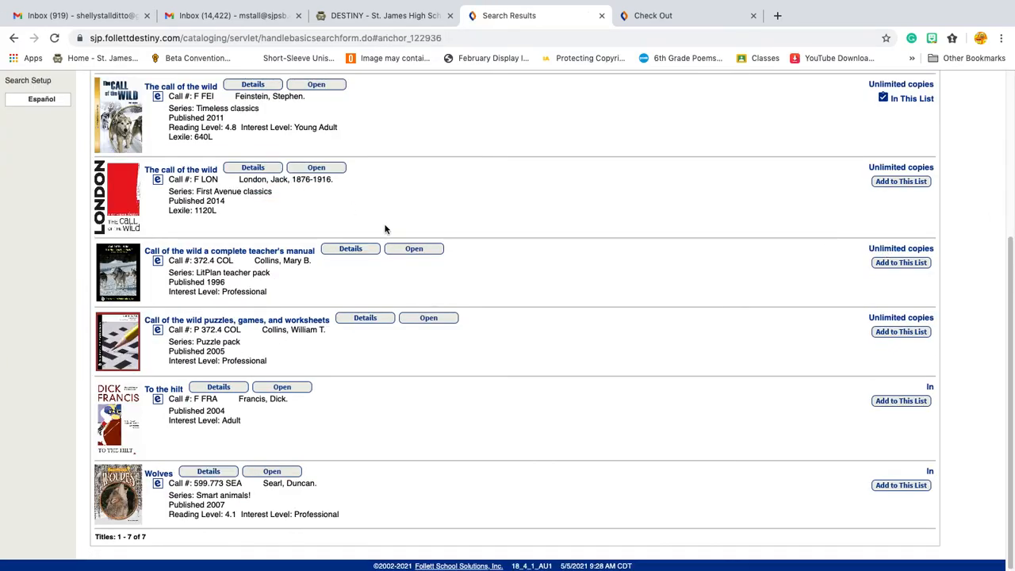
# Add the First Avenue classics edition of The call of the wild (call number F LON) to the same list.
pyautogui.scroll(2, 385, 229)
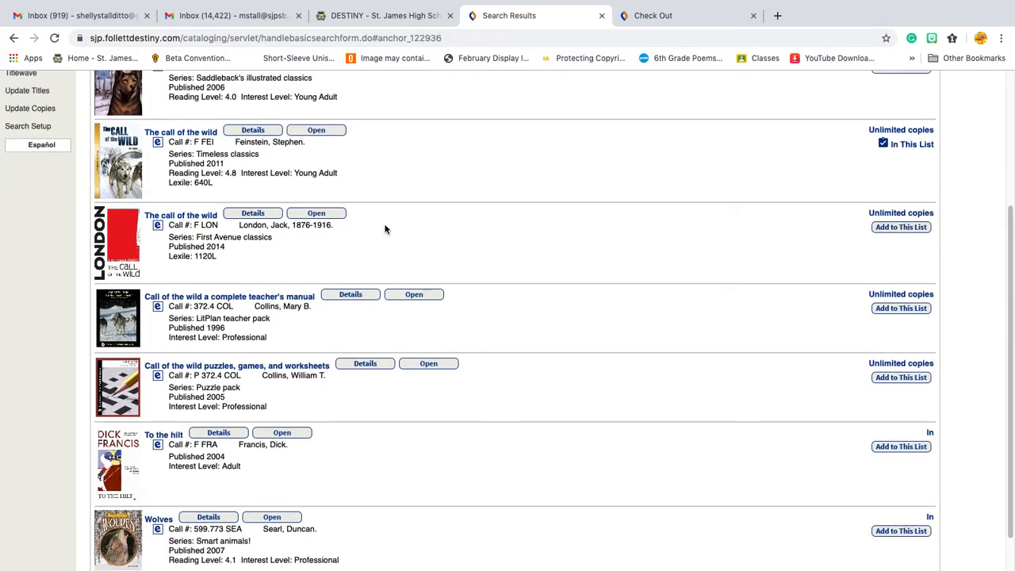
pyautogui.scroll(1, 385, 229)
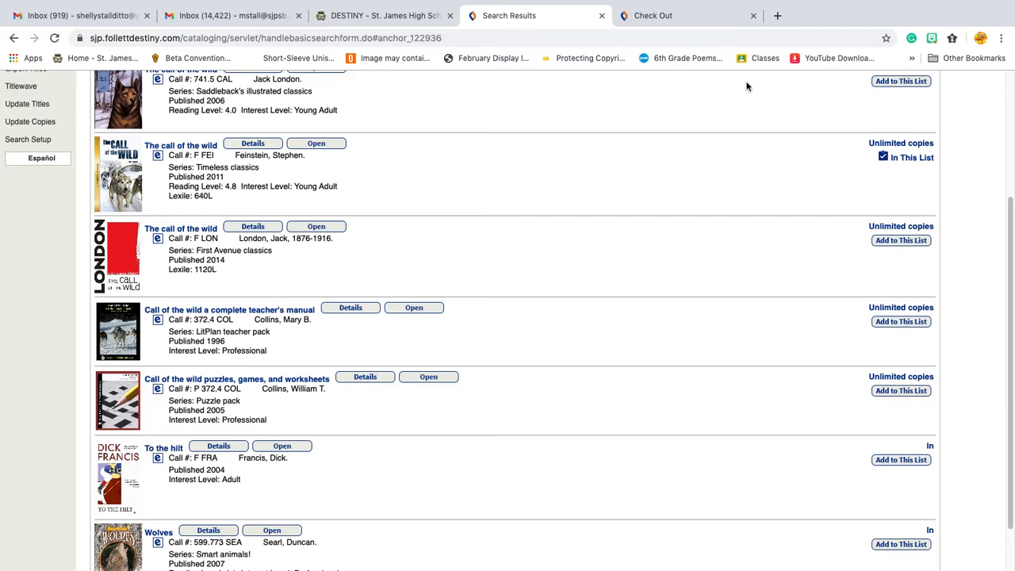
pyautogui.scroll(3, 521, 389)
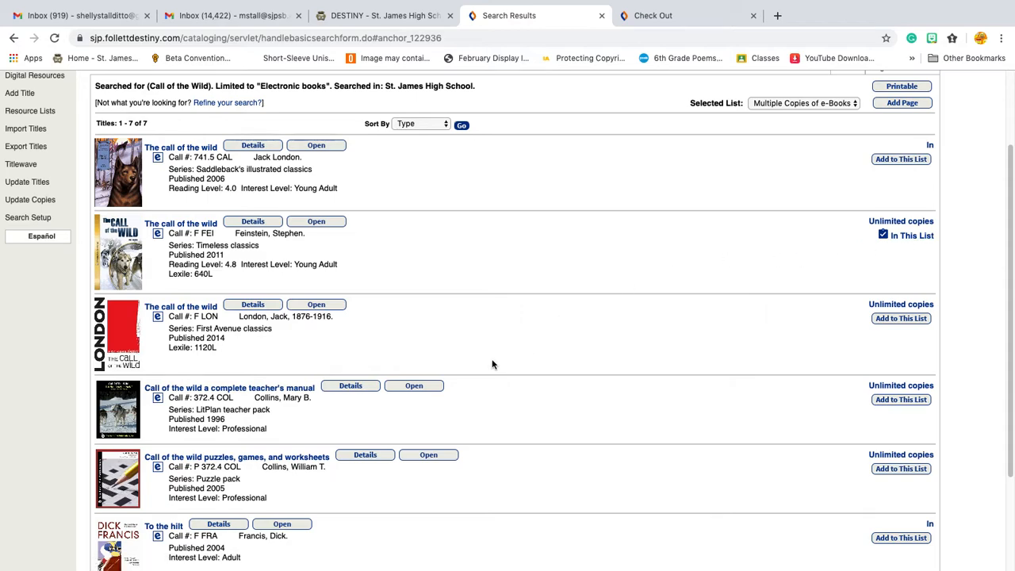
pyautogui.scroll(-1, 441, 359)
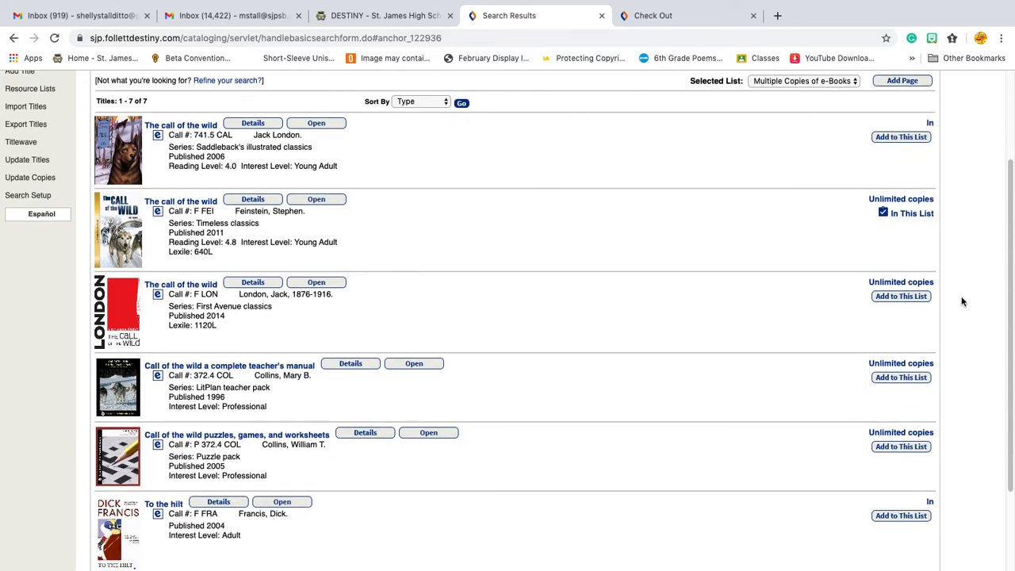
pyautogui.click(903, 298)
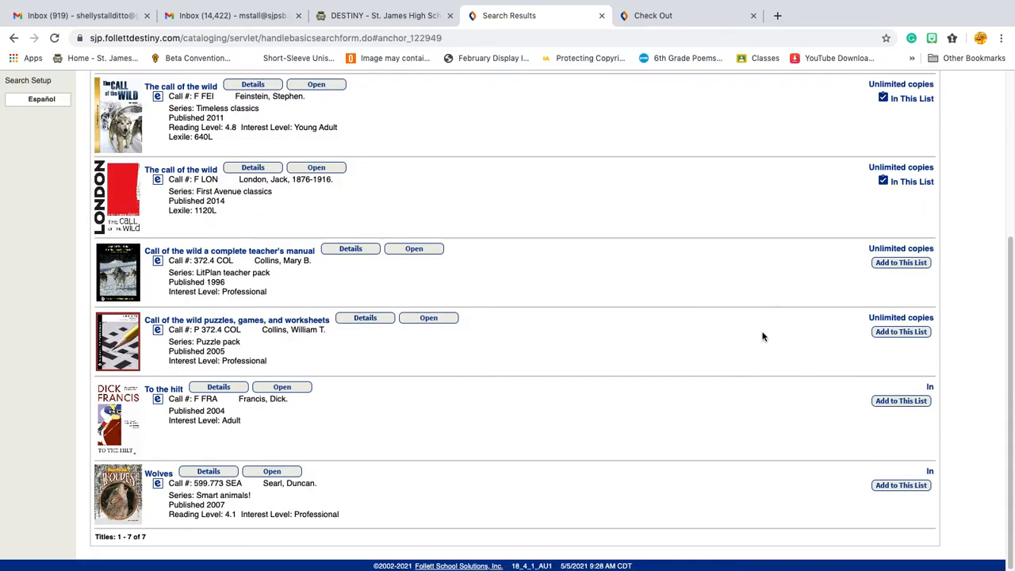
# Examine the Call of the Wild search results for copy availability and for which titles are in the selected list.
pyautogui.scroll(3, 734, 352)
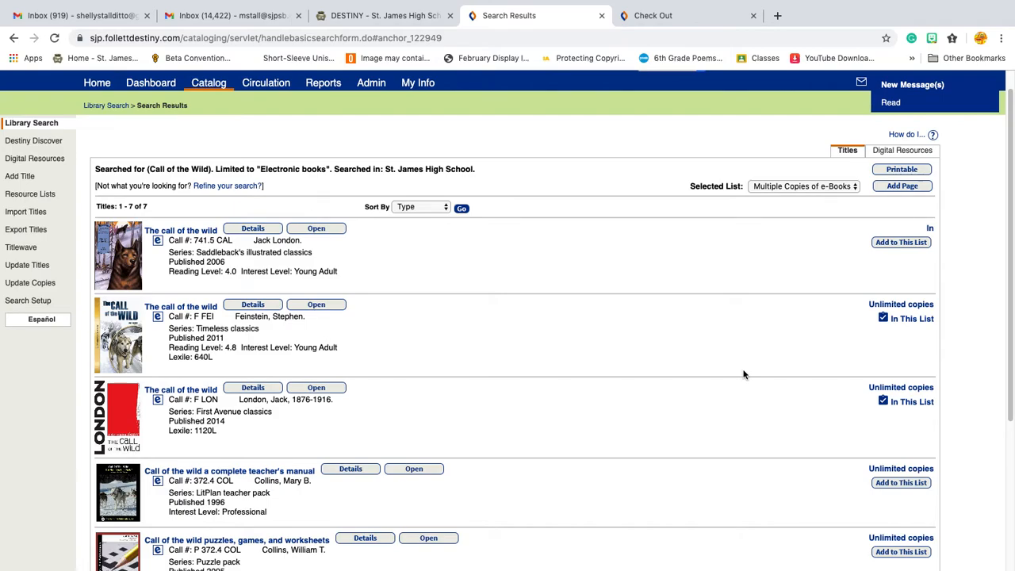
pyautogui.scroll(-2, 743, 374)
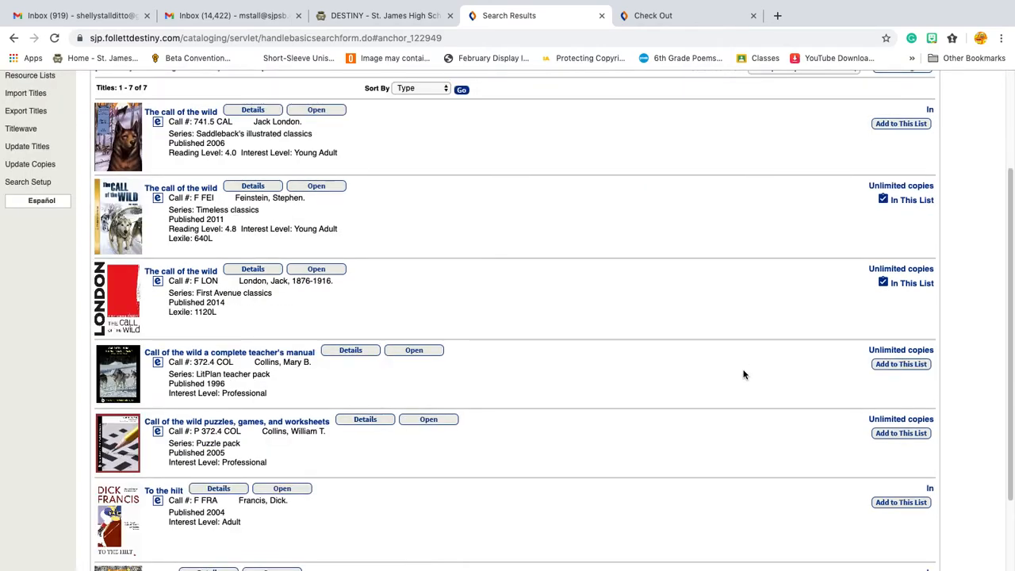
pyautogui.scroll(-2, 743, 375)
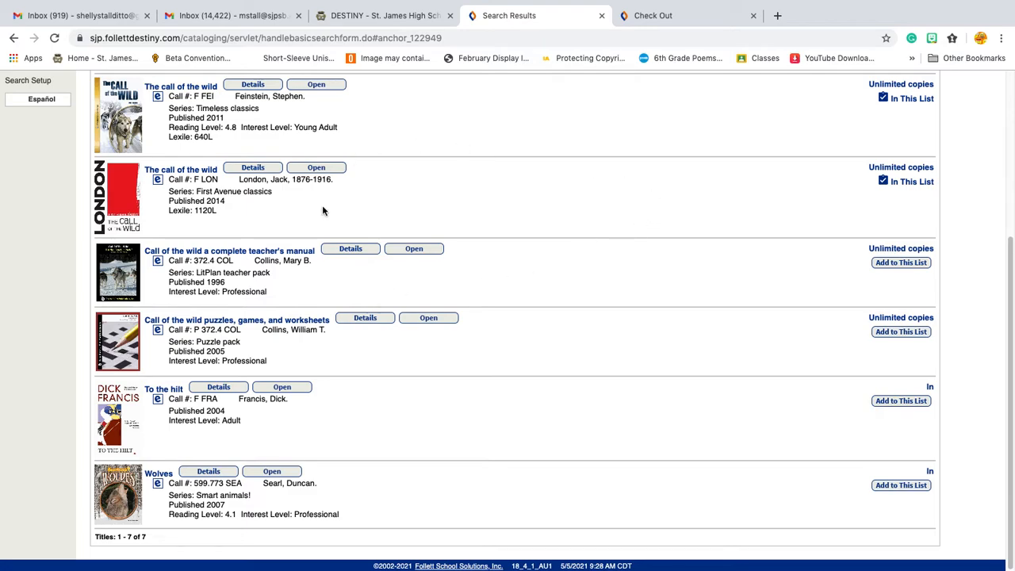
pyautogui.scroll(2, 382, 378)
pyautogui.scroll(-2, 383, 378)
pyautogui.scroll(3, 307, 313)
pyautogui.scroll(-3, 308, 313)
pyautogui.click(886, 333)
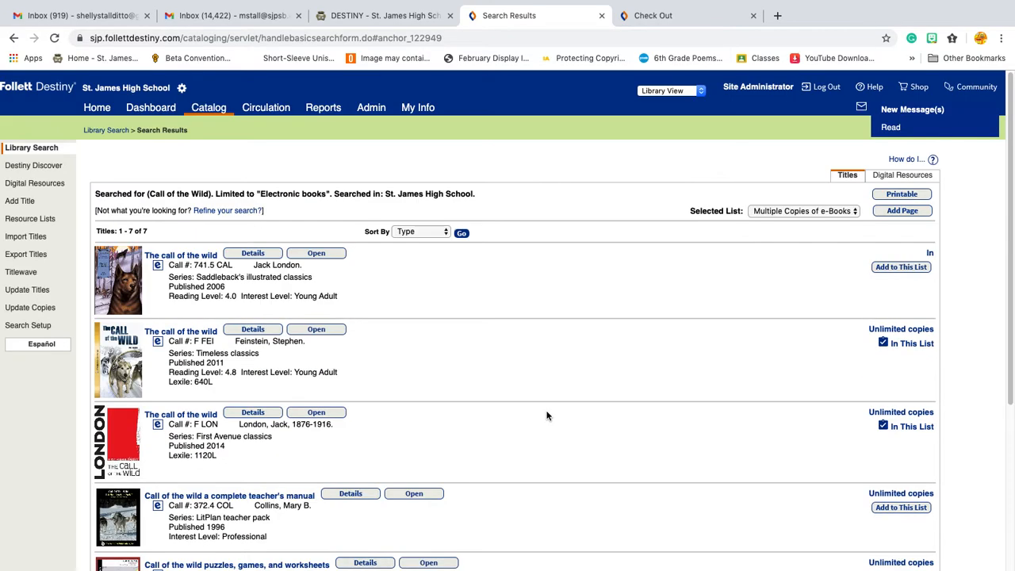
pyautogui.scroll(-3, 390, 435)
pyautogui.scroll(3, 397, 442)
# Search the catalog's electronic books for "The Giver" and add the edition published in 1993 to the Multiple Copies of e-Books list.
pyautogui.click(200, 115)
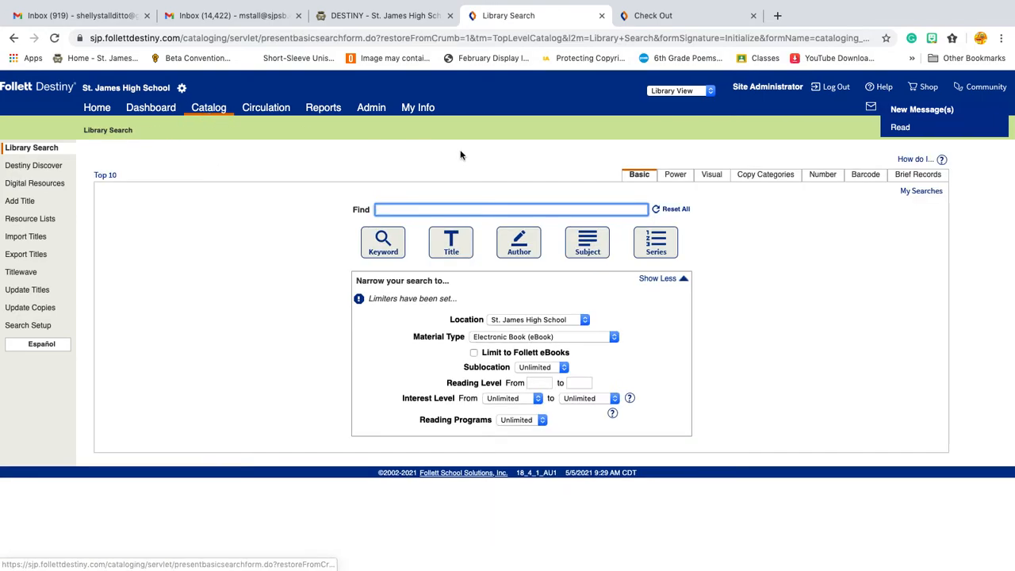
pyautogui.click(486, 210)
pyautogui.write('Th')
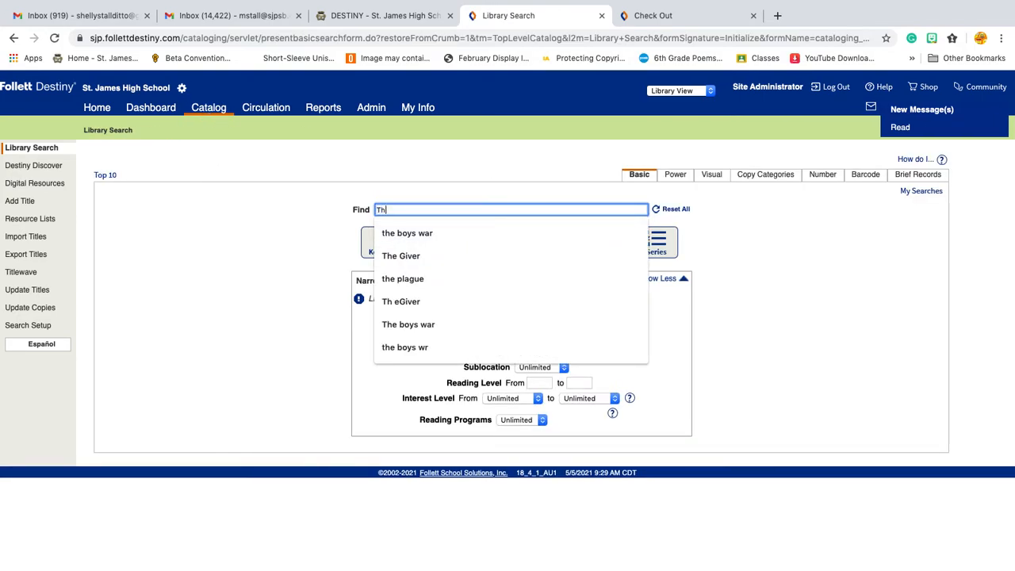
pyautogui.write('e Giver')
pyautogui.press('Return')
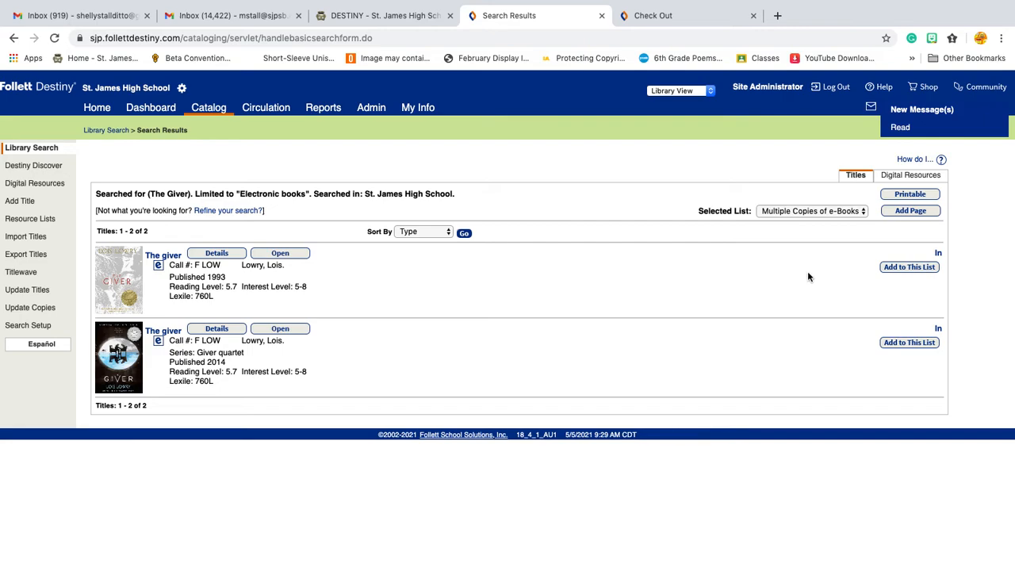
pyautogui.click(917, 271)
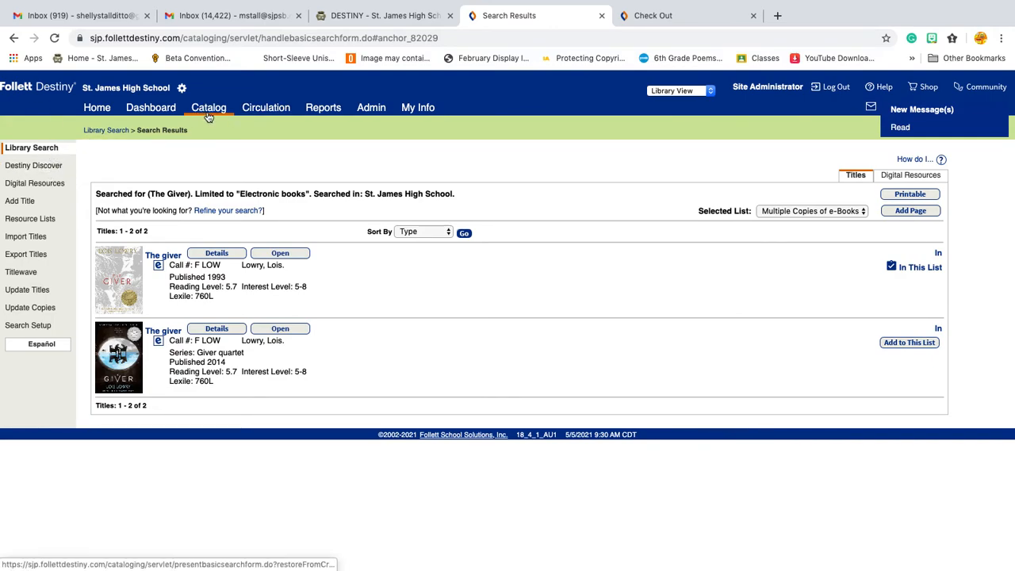
pyautogui.click(99, 111)
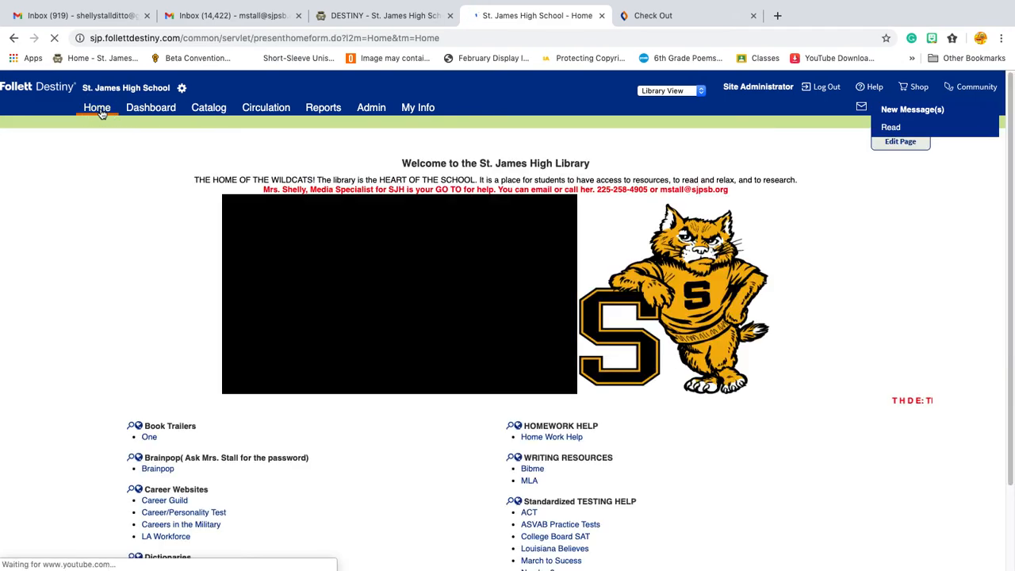
pyautogui.click(207, 112)
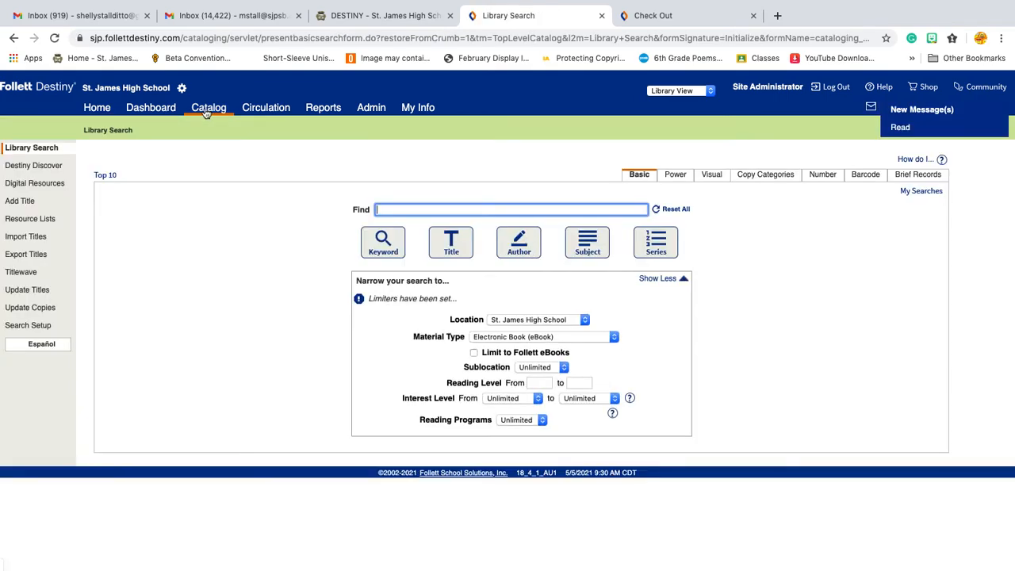
pyautogui.click(162, 113)
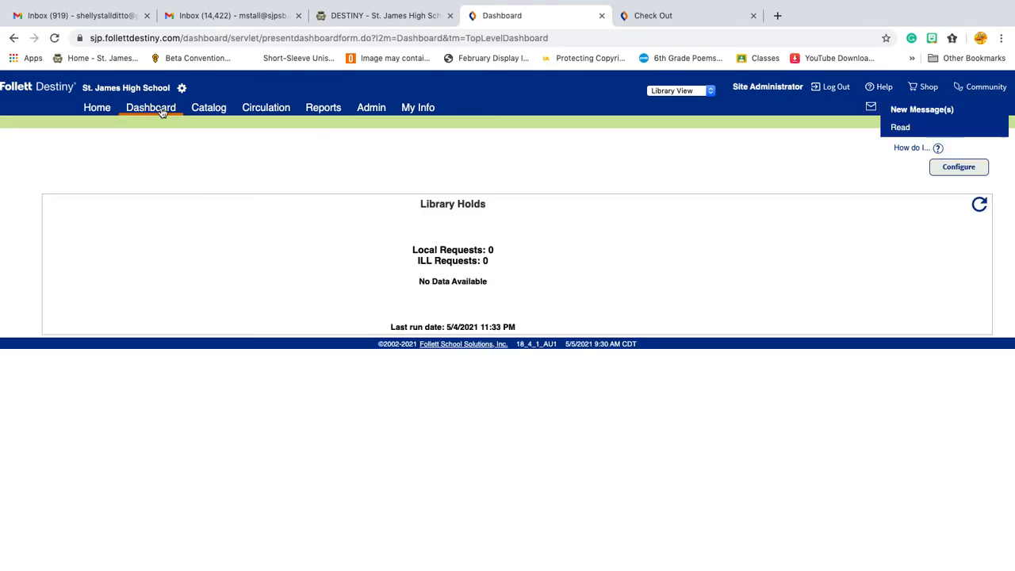
pyautogui.click(258, 107)
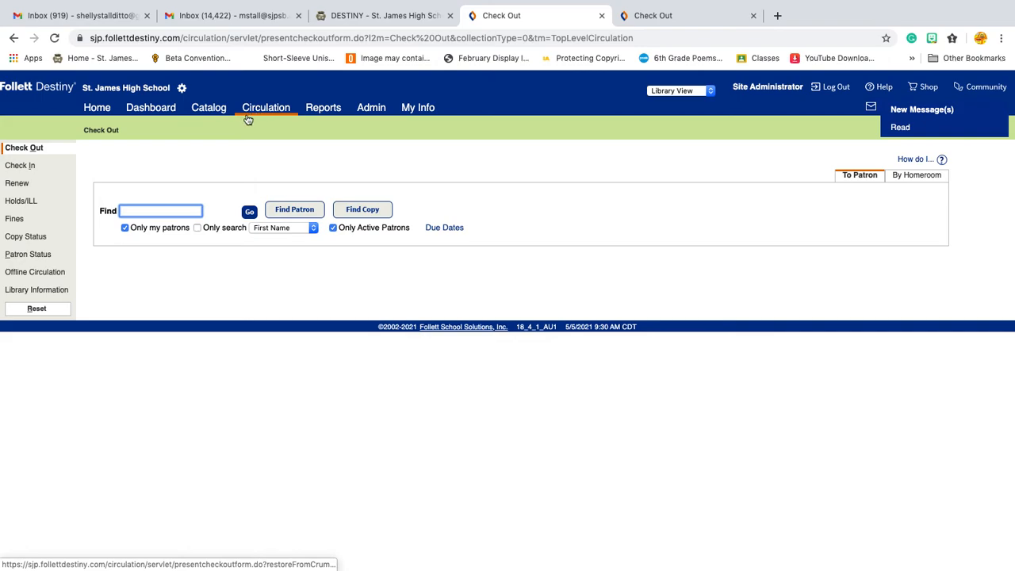
# Return to the library home page and log out of the Site Administrator account.
pyautogui.click(98, 109)
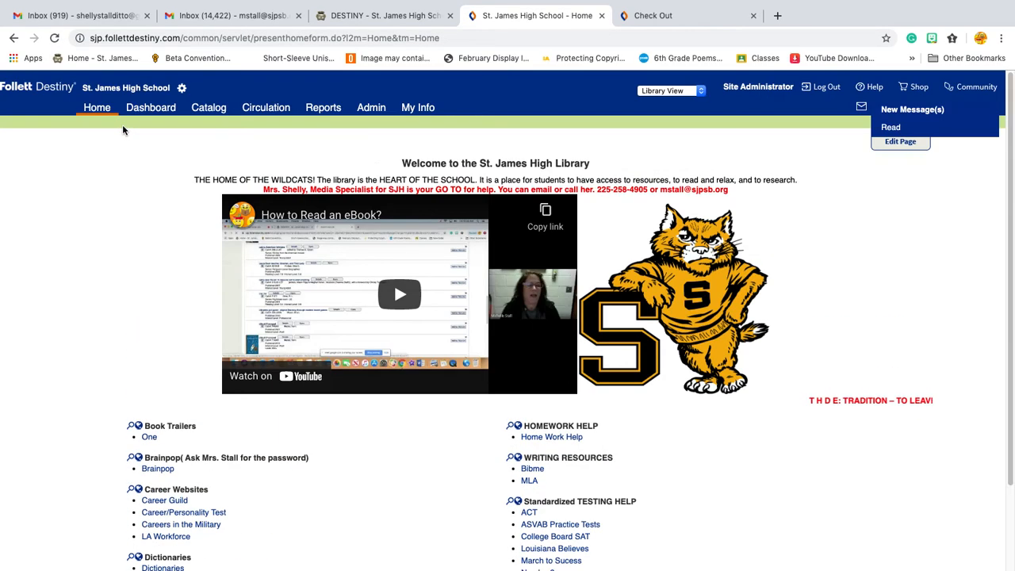
pyautogui.click(824, 87)
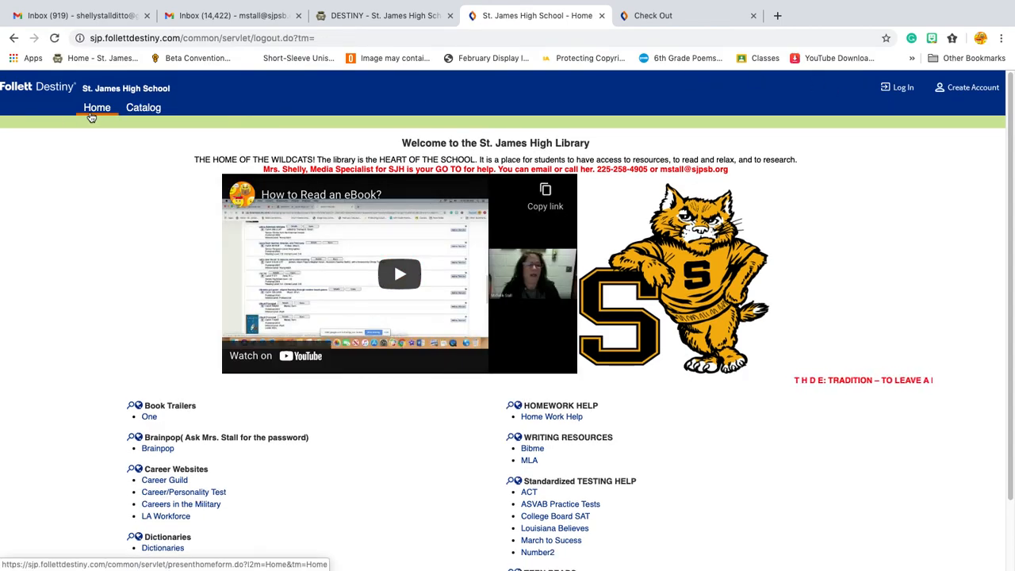
# View the Multiple Copies of e-Books list among the catalog's public resource lists without logging in.
pyautogui.click(146, 108)
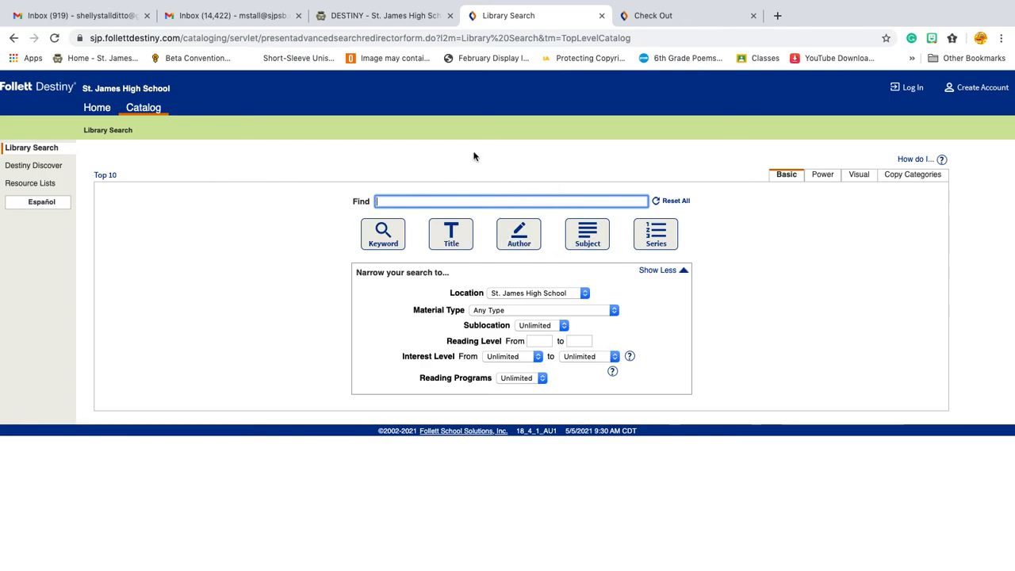
pyautogui.click(32, 187)
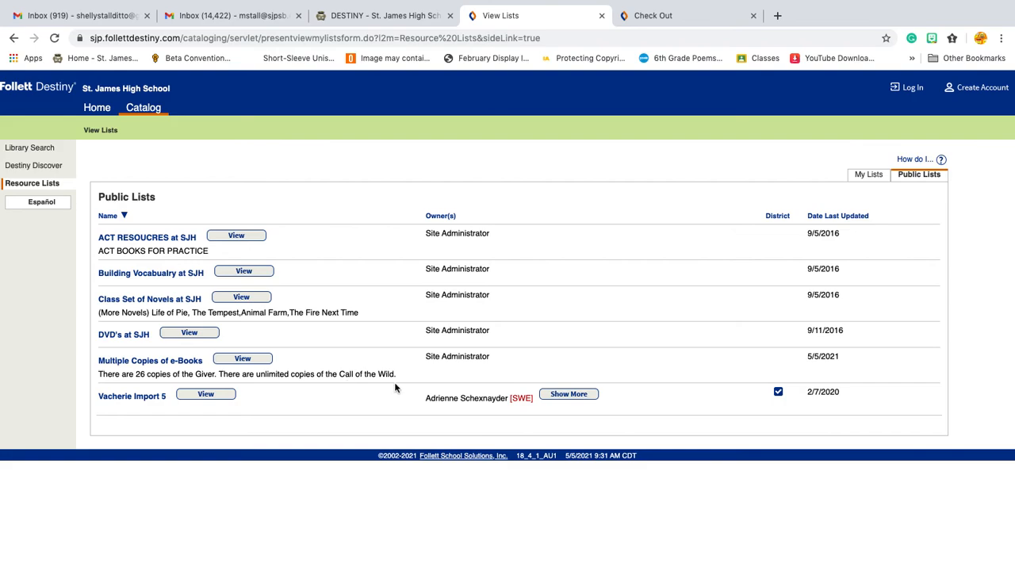
pyautogui.click(244, 359)
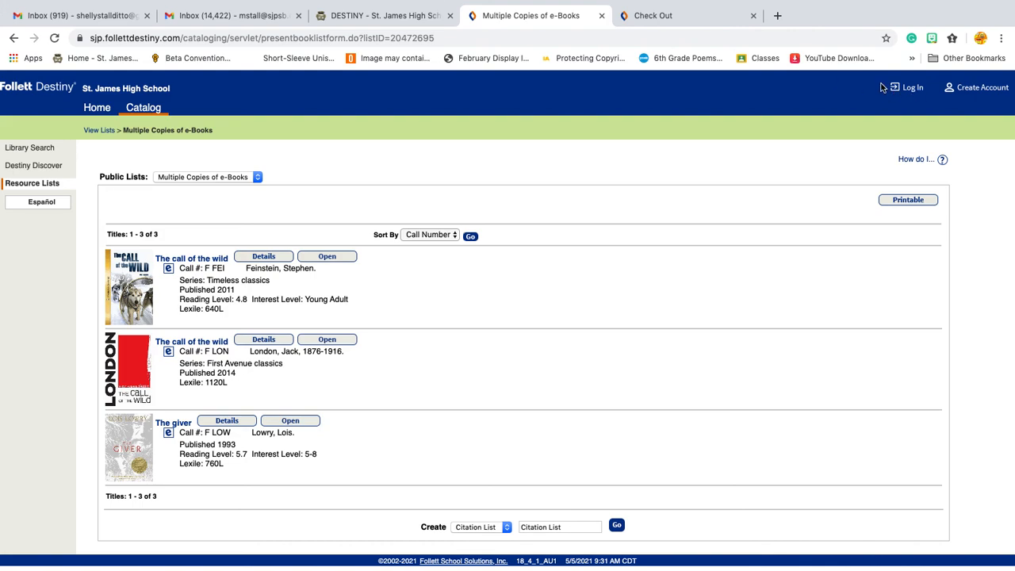
# Close the page showing the e-book list and the whole browser window.
pyautogui.click(600, 15)
pyautogui.moveTo(598, 4)
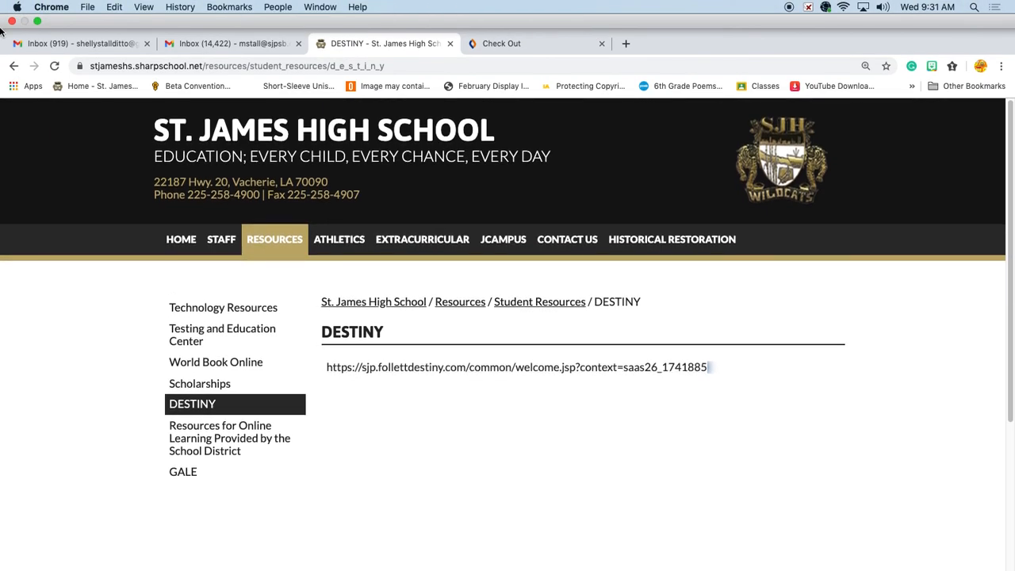
pyautogui.click(11, 20)
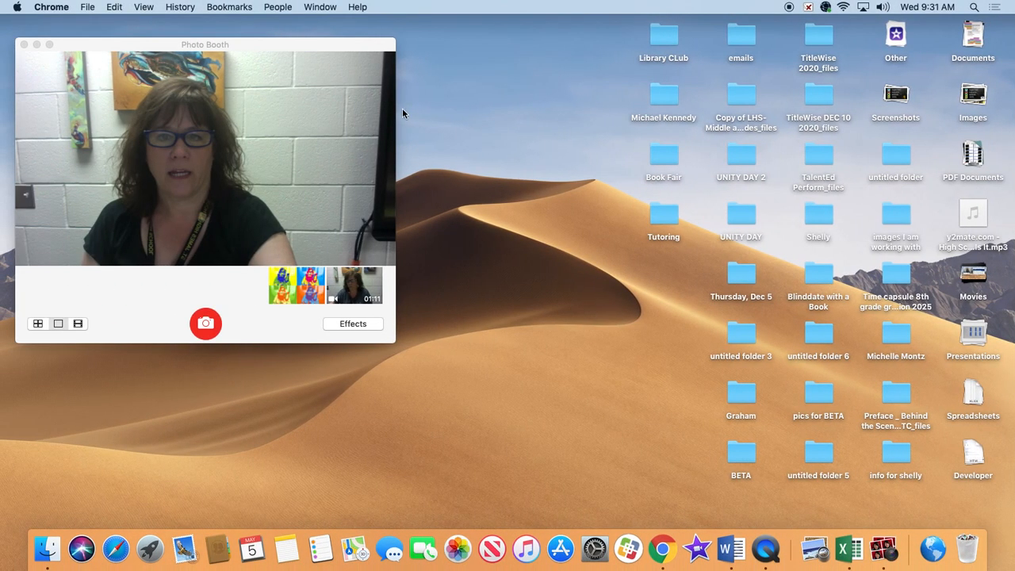